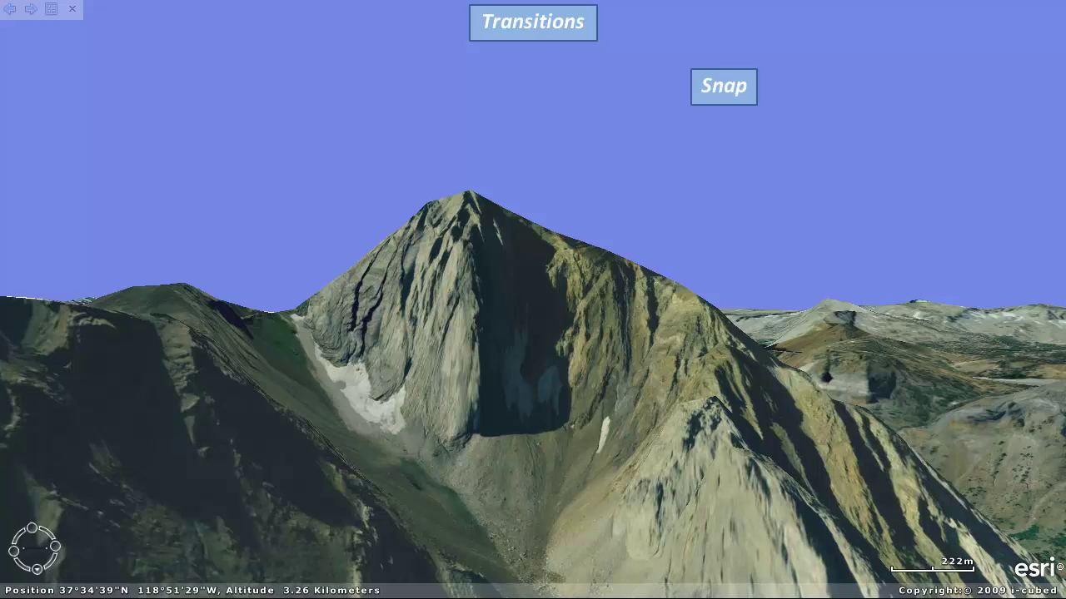
# Advance the slide so the Snap transition jumps from the mountain peak back to the valley view.
pyautogui.press('Right')
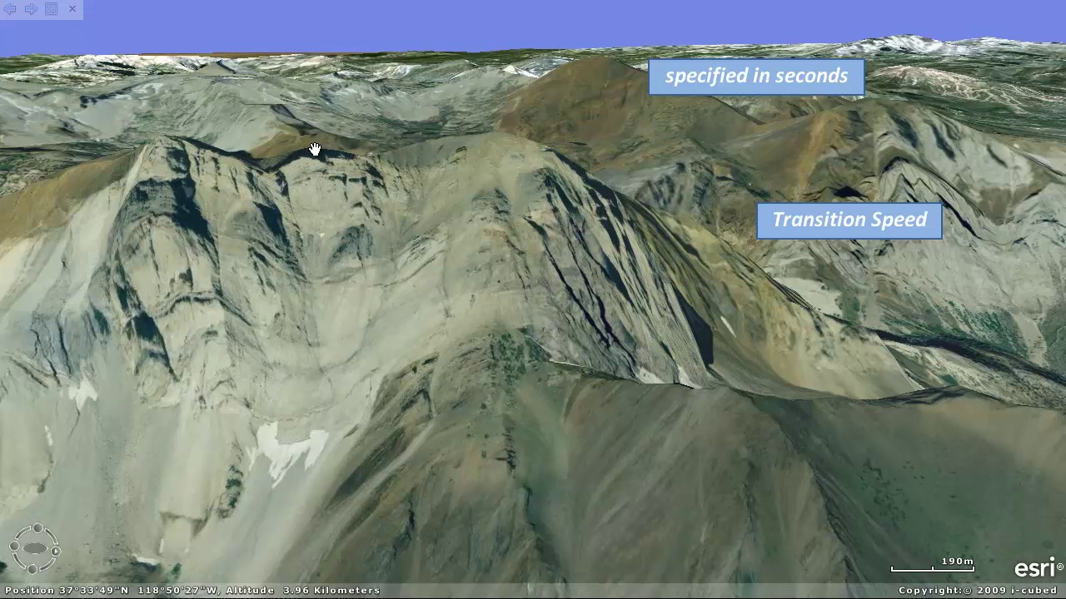
# Exit the slideshow and reposition the Slides window.
pyautogui.click(73, 10)
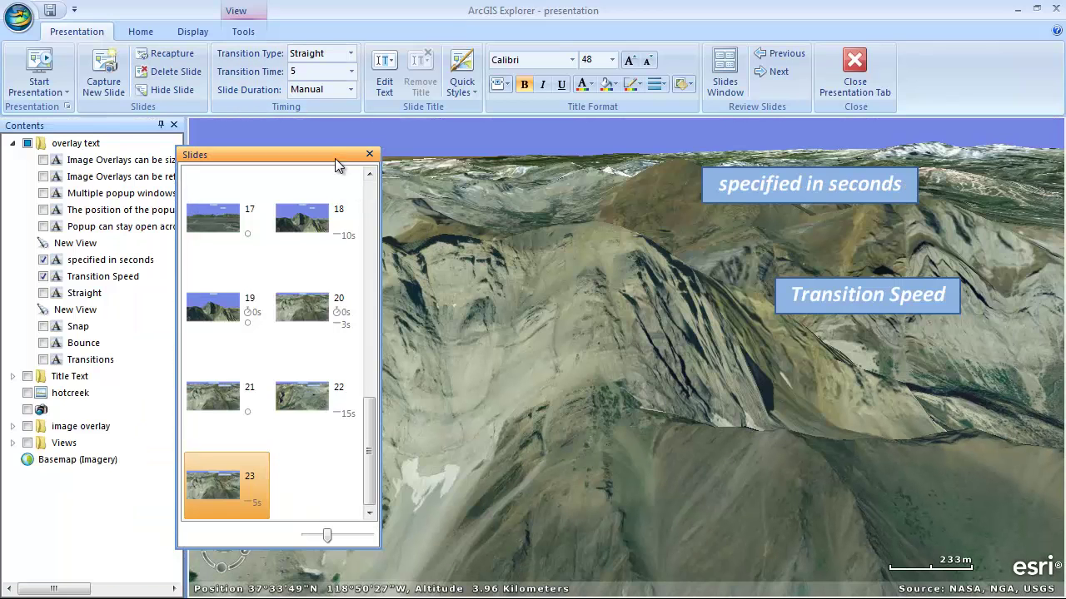
pyautogui.moveTo(336, 164); pyautogui.dragTo(359, 185)
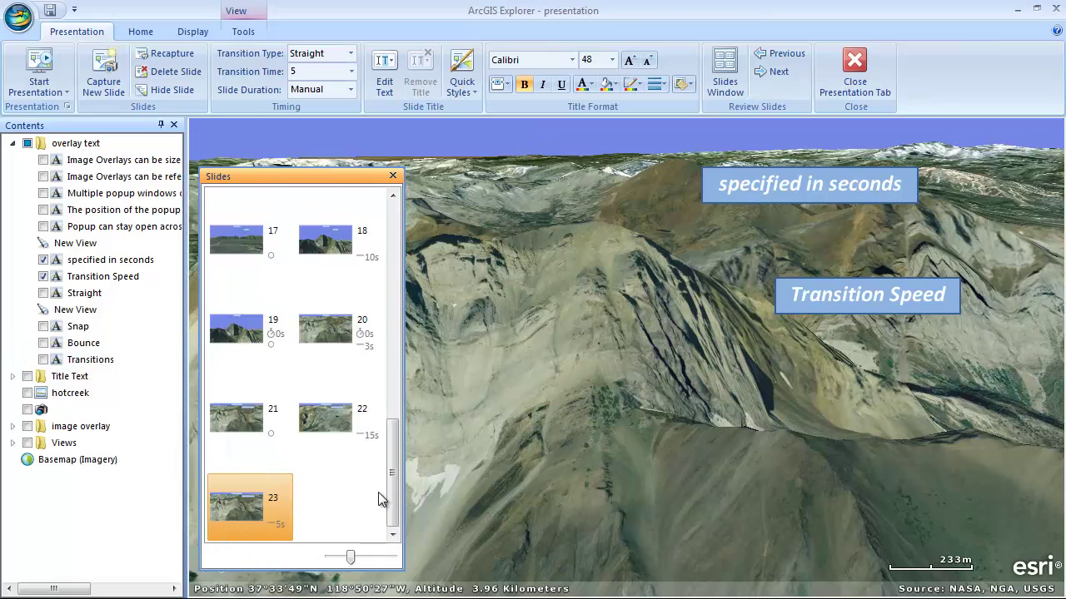
pyautogui.moveTo(392, 488); pyautogui.dragTo(398, 327)
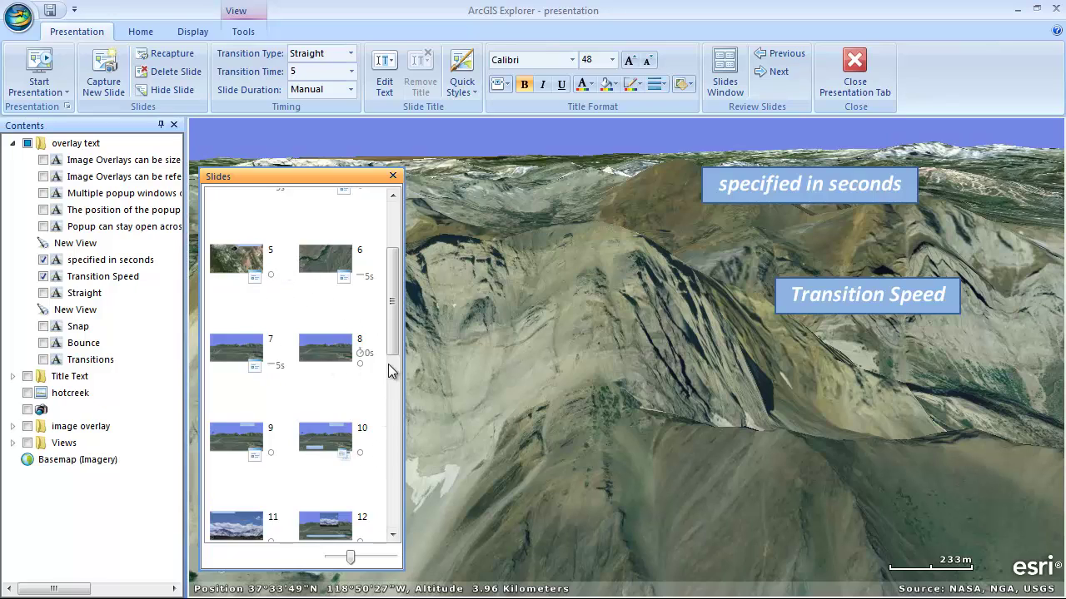
# Scroll the Slides window down to slides 11–18, where slide 14 shows a 10s timing.
pyautogui.scroll(-1, 385, 355)
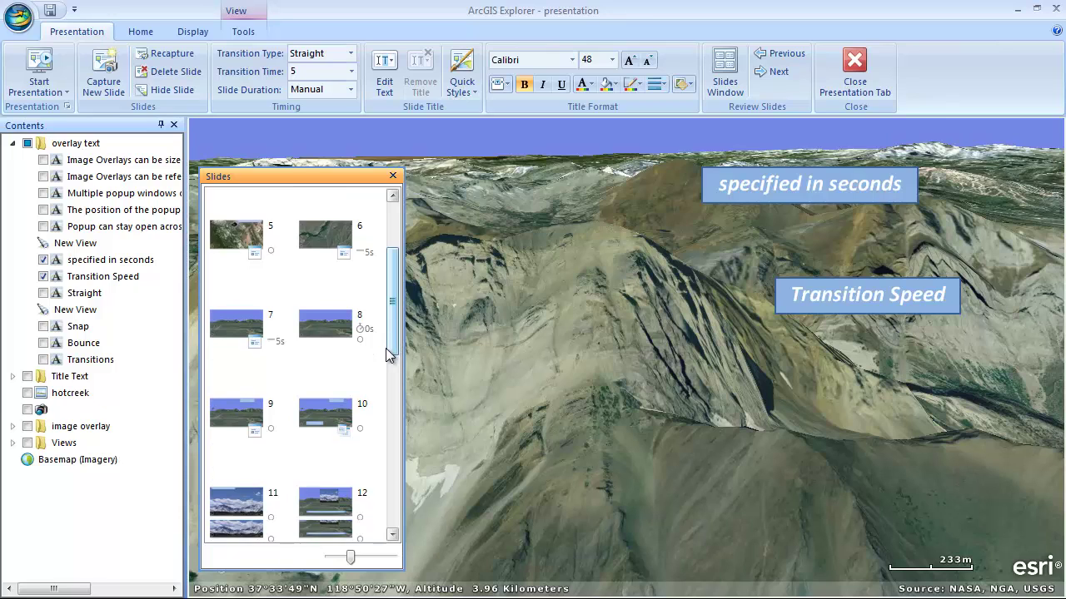
pyautogui.scroll(-4, 386, 356)
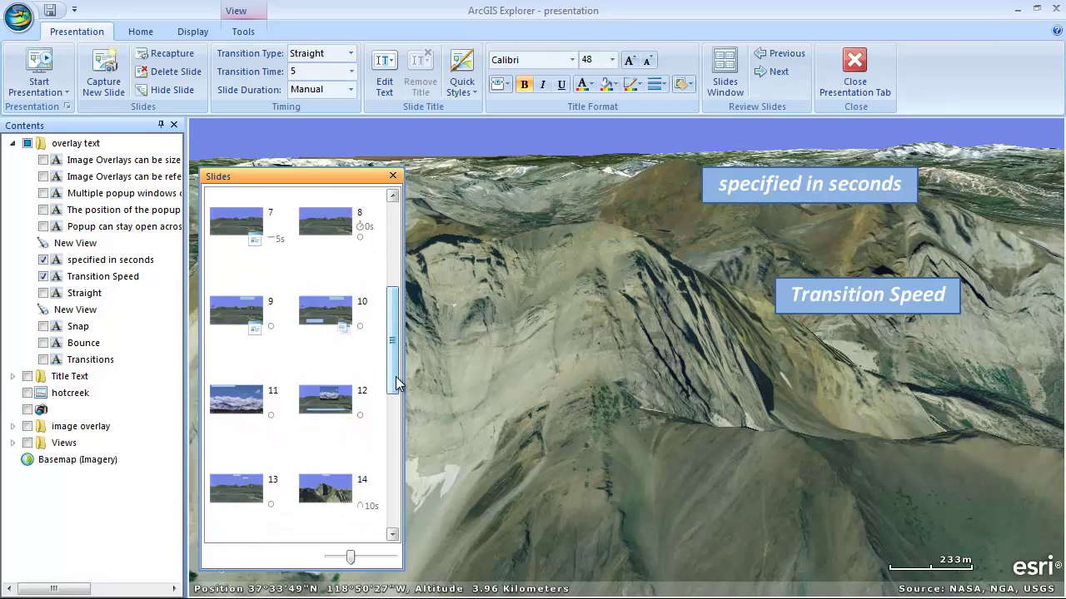
pyautogui.scroll(-4, 393, 392)
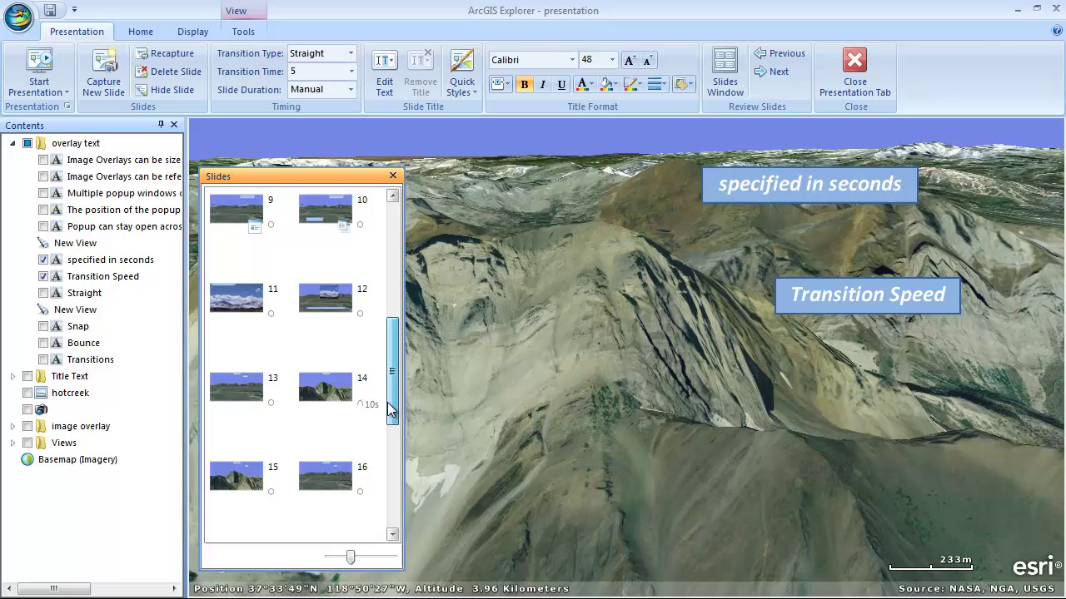
pyautogui.scroll(-1, 389, 409)
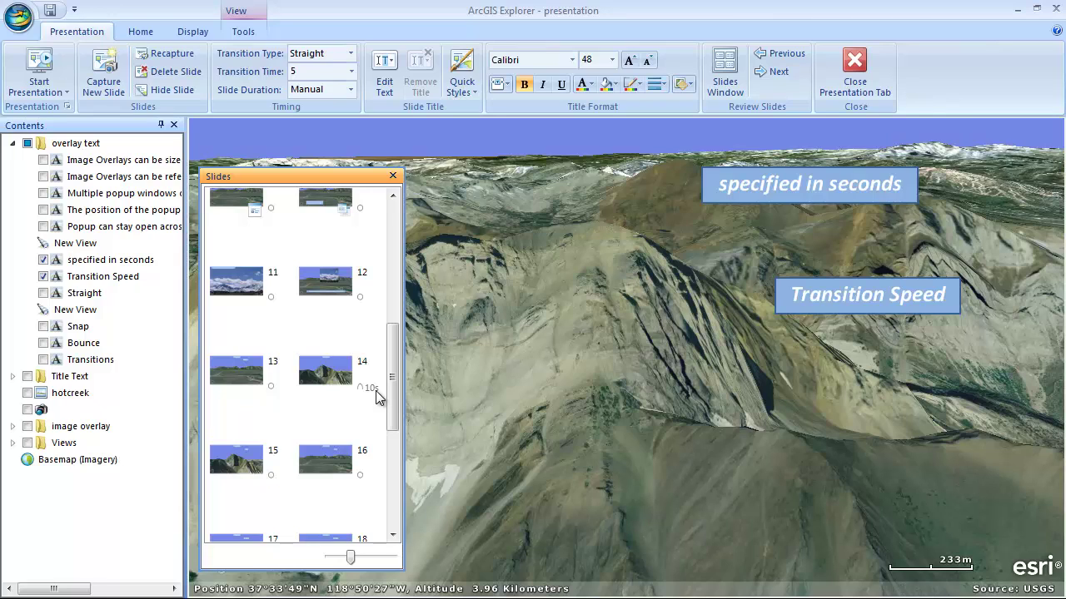
# Select slide 14, the mountain peak view with the Transitions overlay, dismissing its context menu.
pyautogui.rightClick(329, 377)
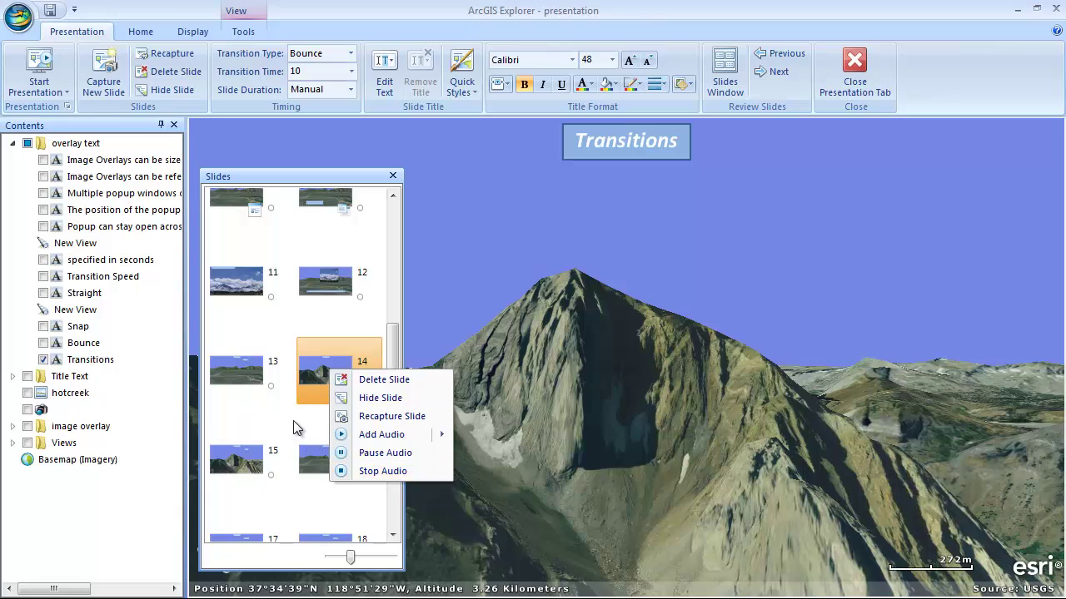
pyautogui.click(293, 427)
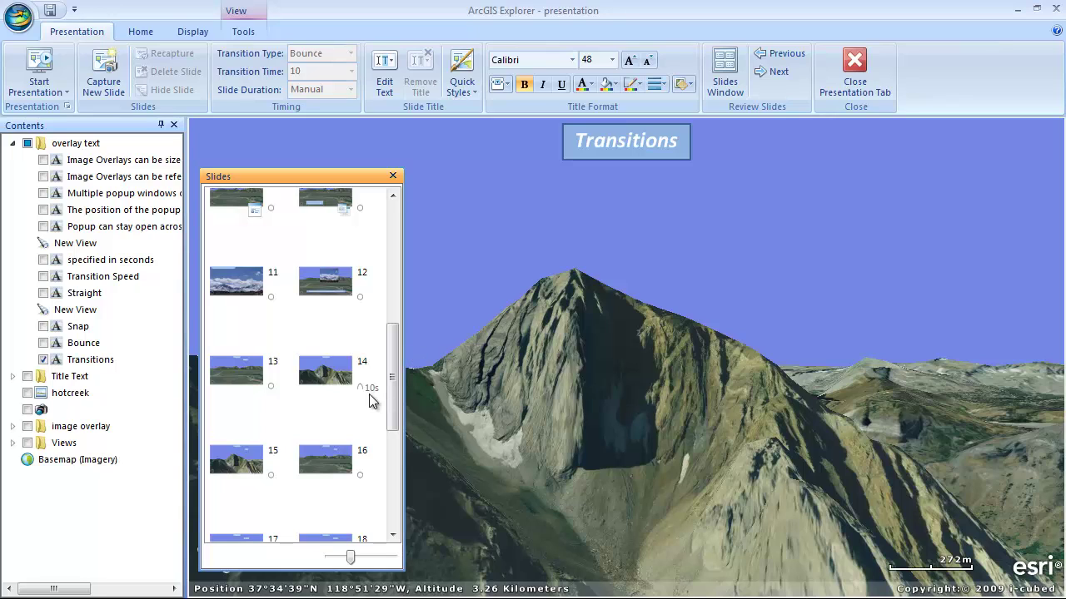
pyautogui.moveTo(392, 386); pyautogui.dragTo(413, 281)
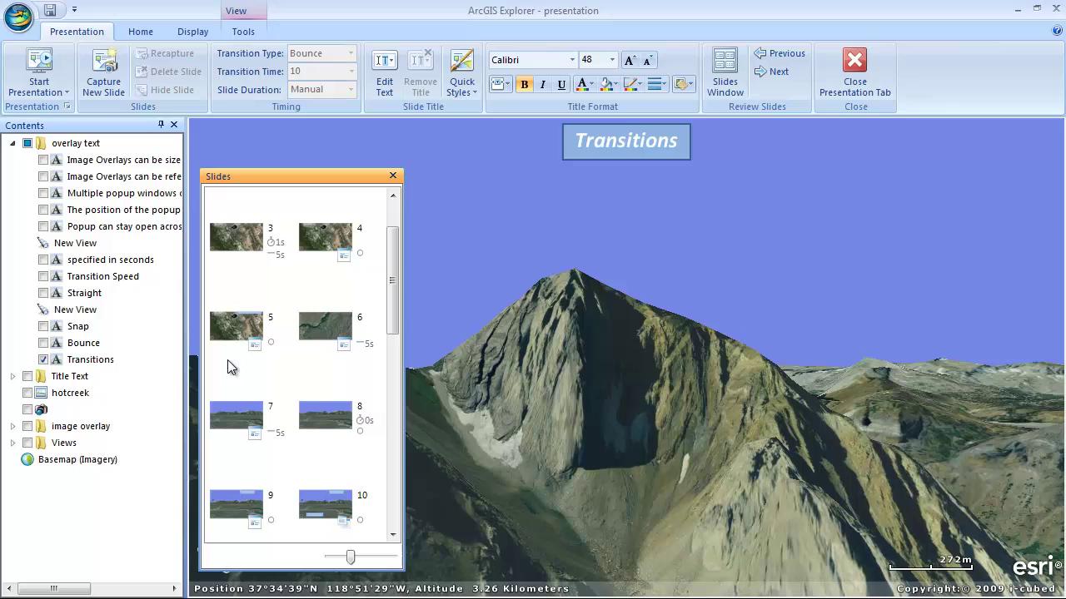
# Select the camera layer, then expand the 'image overlay' folder and select the hotcreek overlay.
pyautogui.click(40, 410)
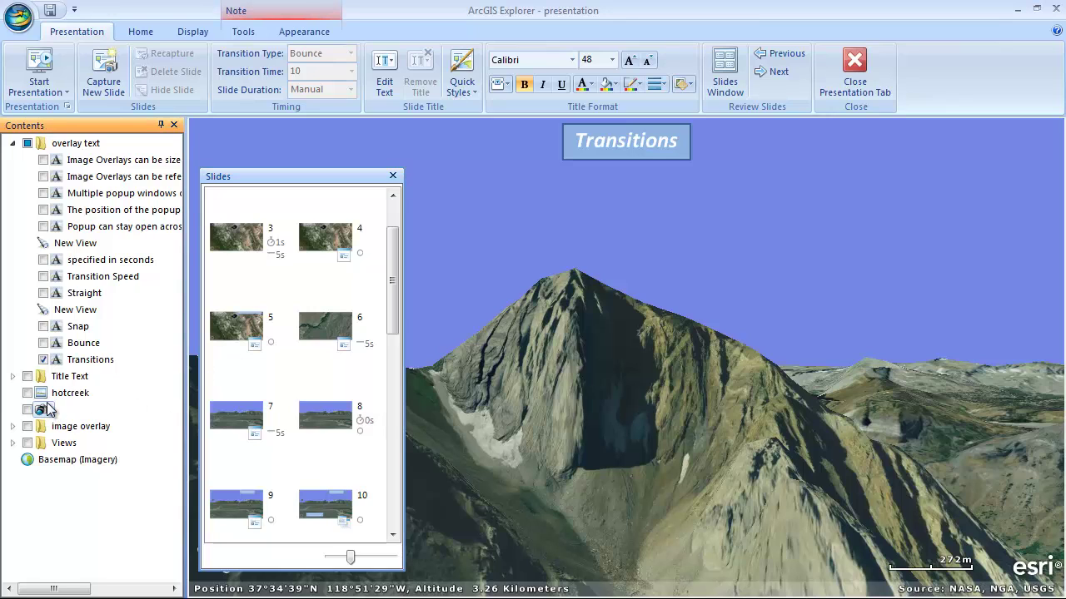
pyautogui.click(286, 15)
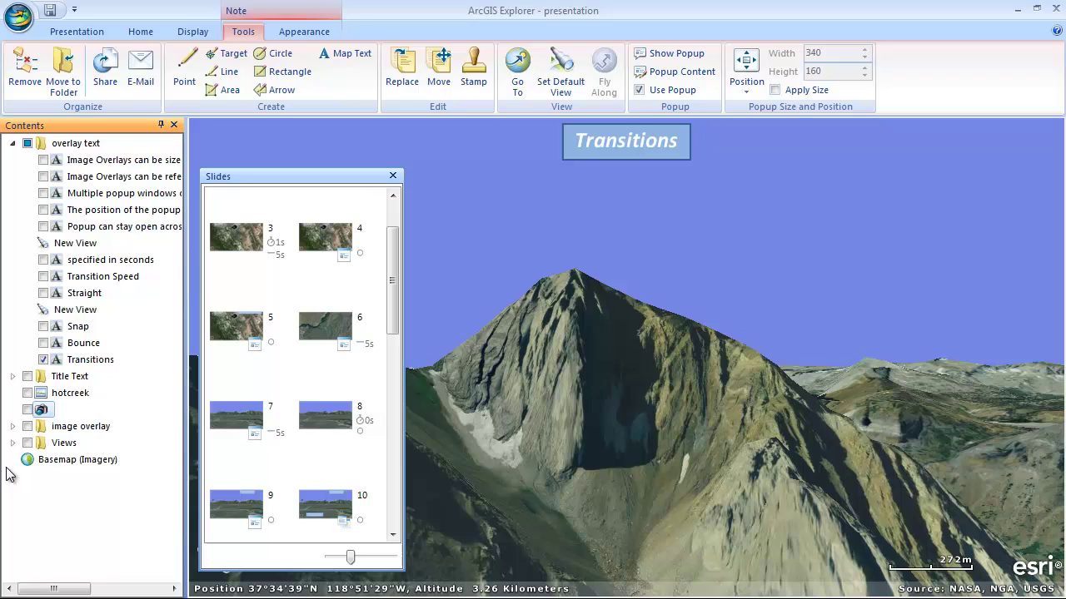
pyautogui.click(12, 426)
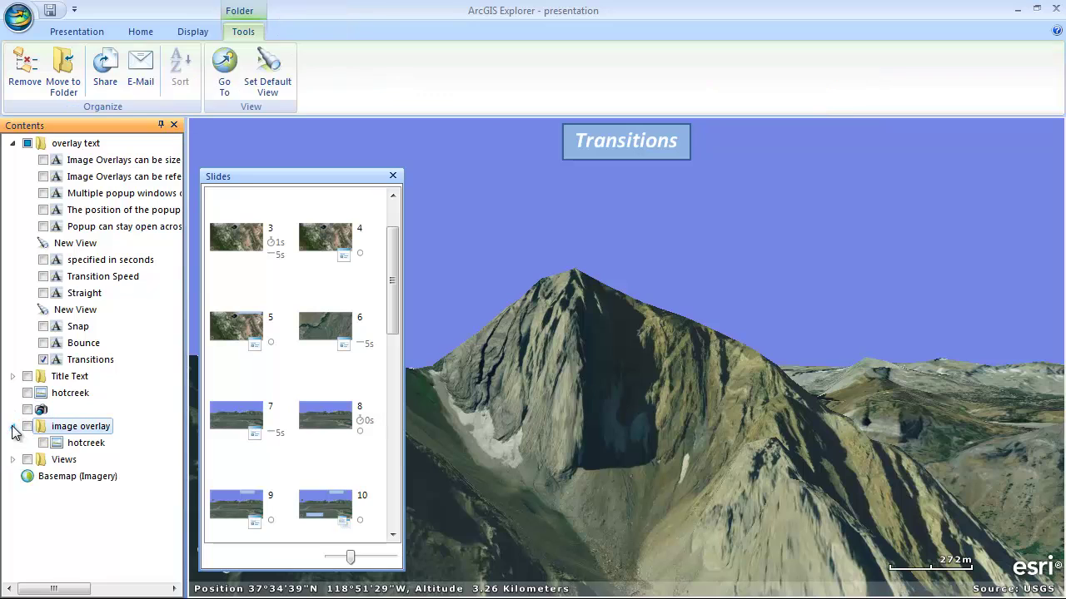
pyautogui.click(84, 443)
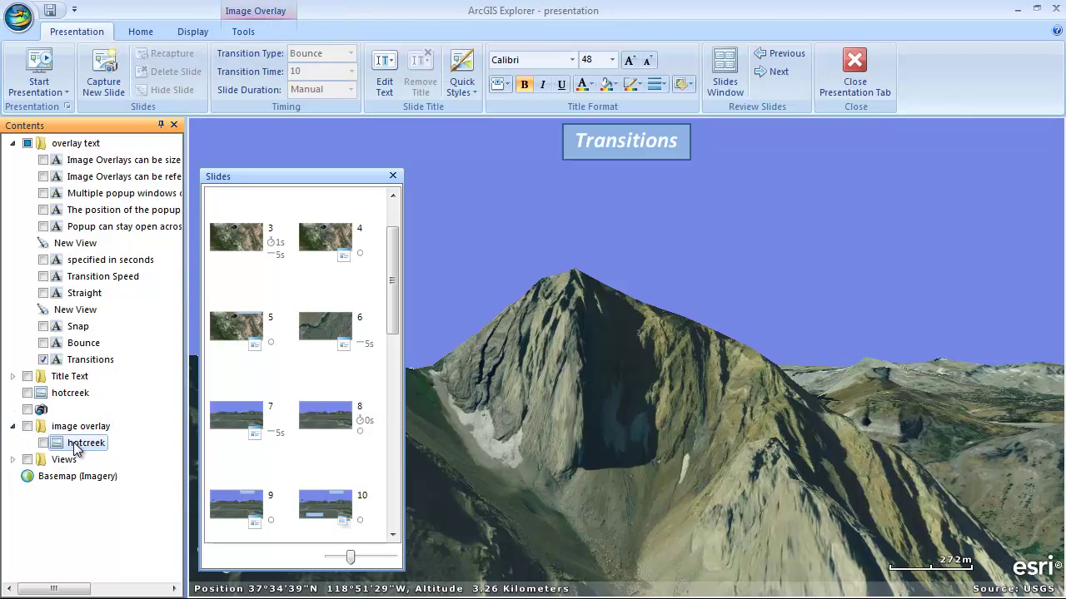
pyautogui.click(249, 31)
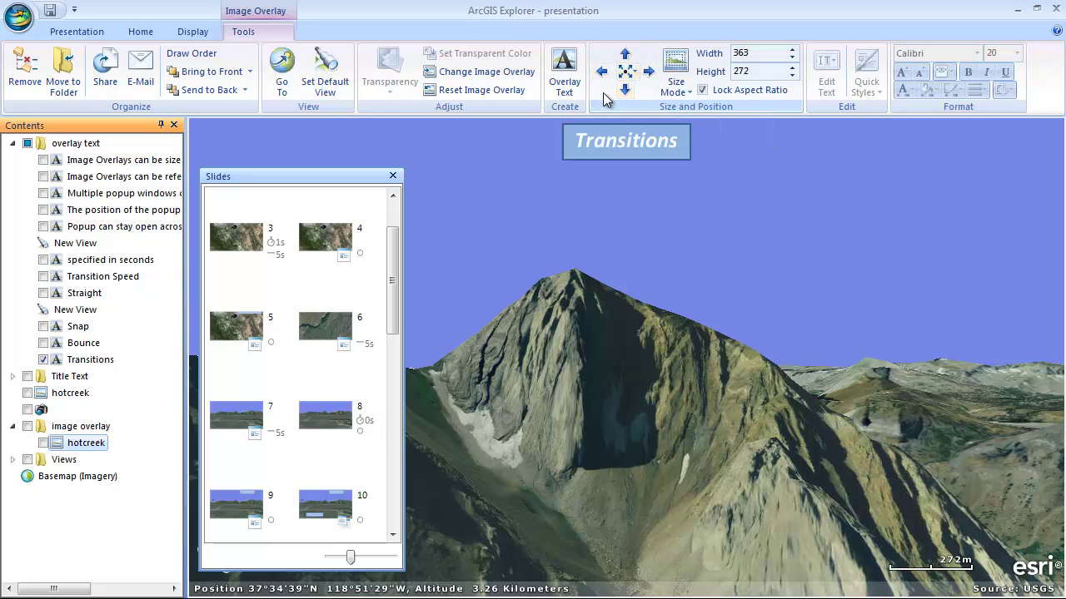
pyautogui.click(140, 34)
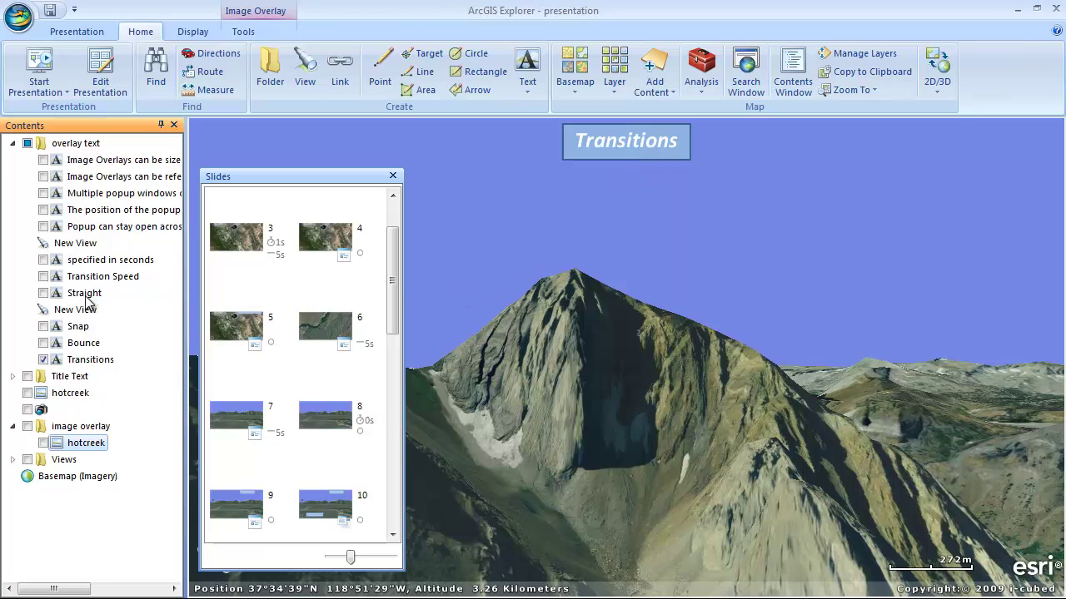
# Select the Transitions overlay and nudge it down twice and right four times.
pyautogui.click(44, 361)
pyautogui.click(44, 361)
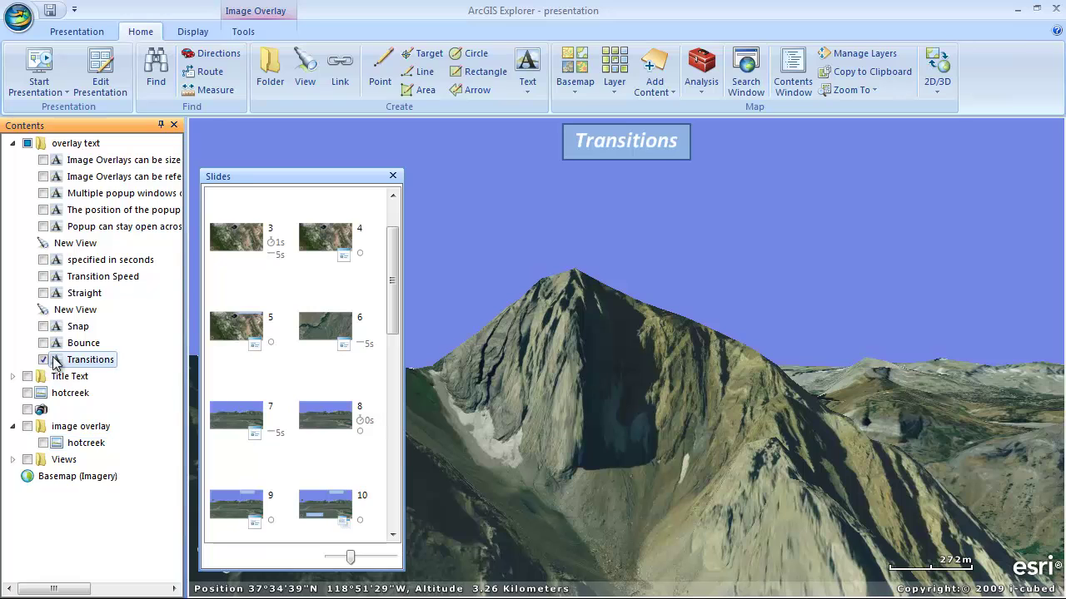
pyautogui.click(243, 31)
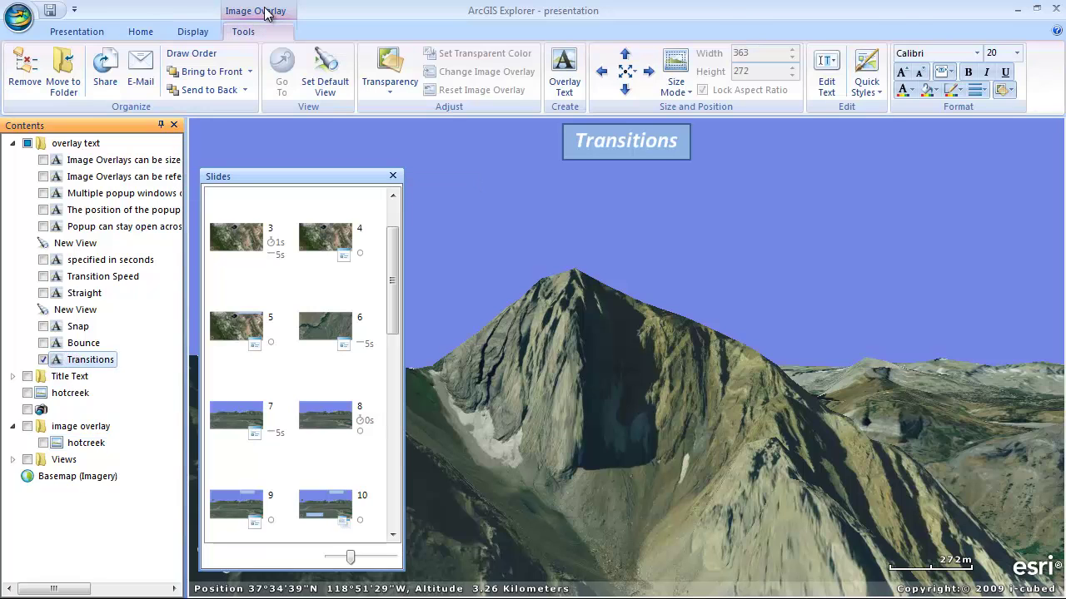
pyautogui.click(625, 92)
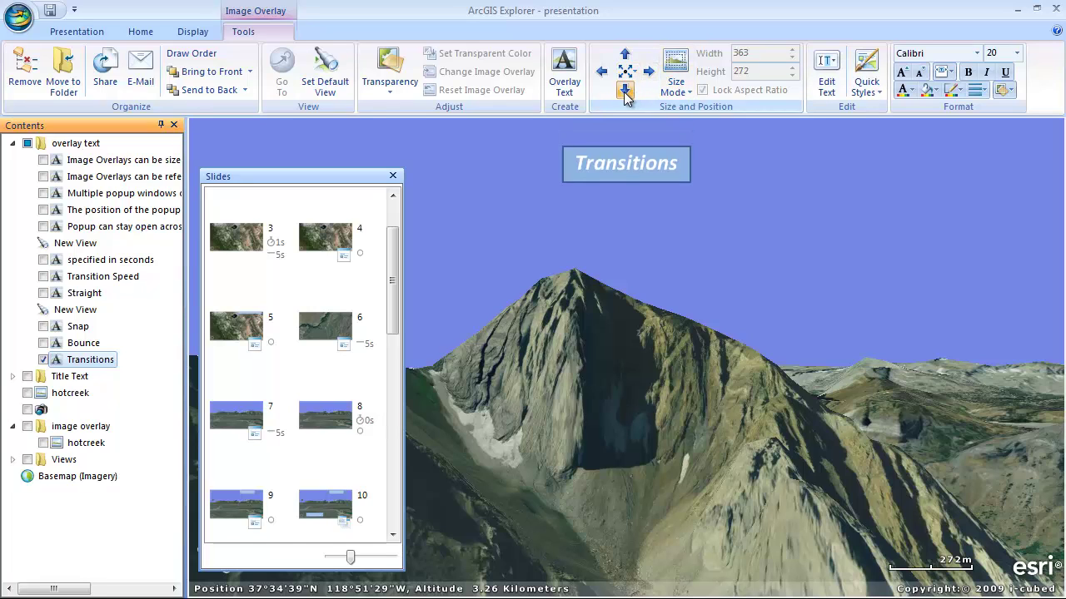
pyautogui.click(625, 91)
pyautogui.click(649, 71)
pyautogui.click(648, 71)
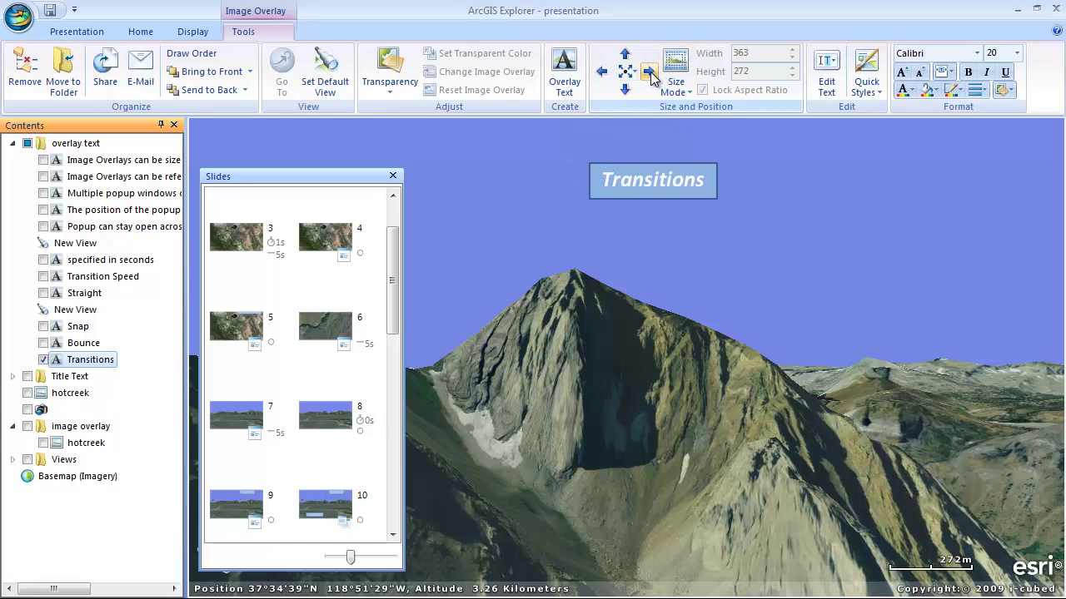
pyautogui.click(648, 71)
pyautogui.click(648, 71)
# Centre the Transitions overlay using the Position choices, briefly trying the right edge.
pyautogui.click(627, 76)
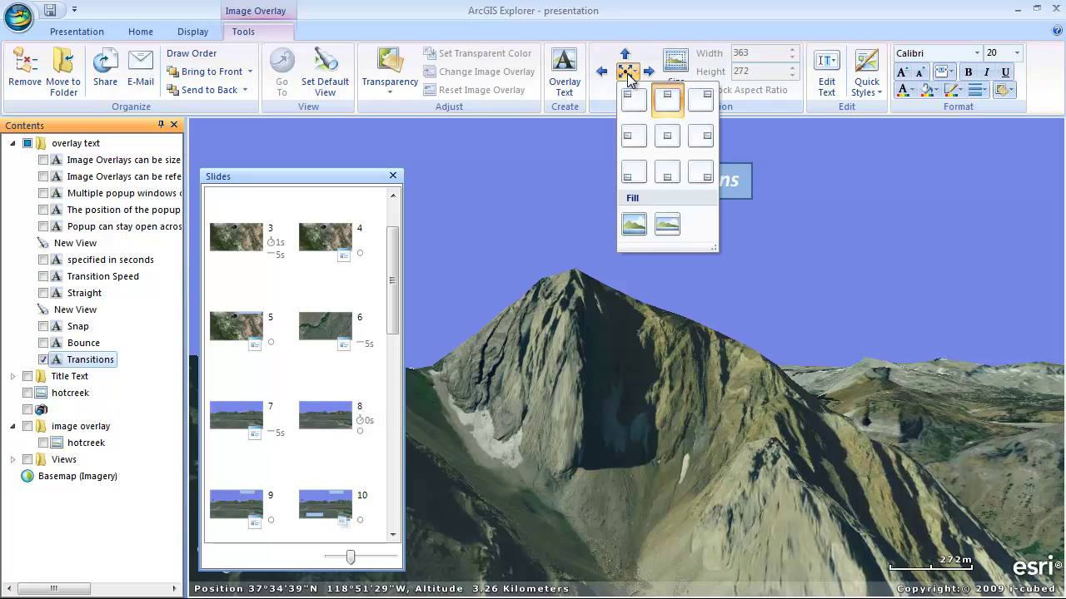
pyautogui.click(666, 140)
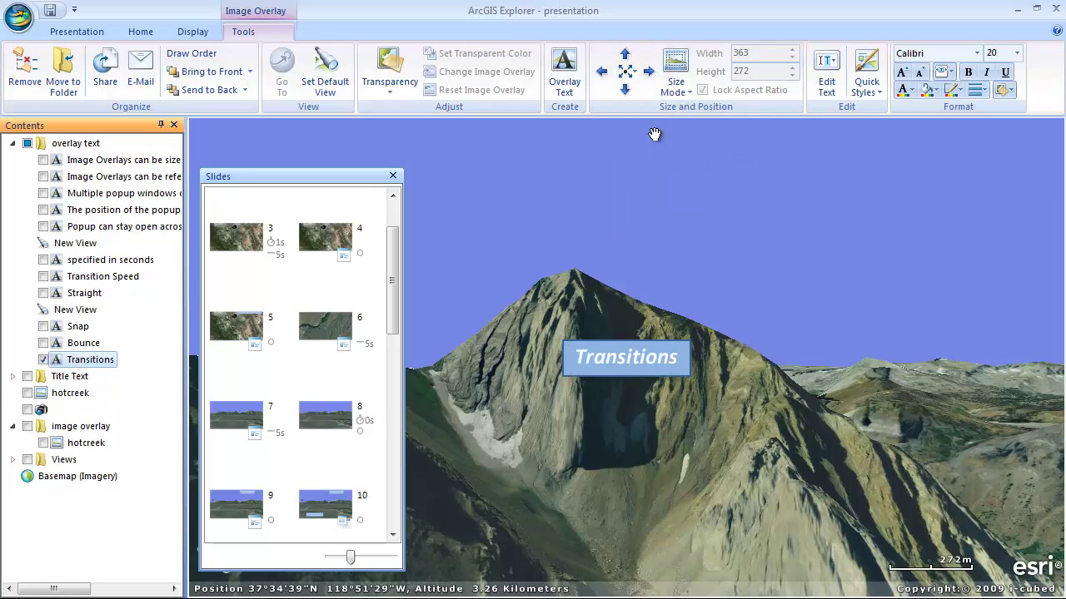
pyautogui.click(627, 72)
pyautogui.click(700, 136)
pyautogui.click(627, 71)
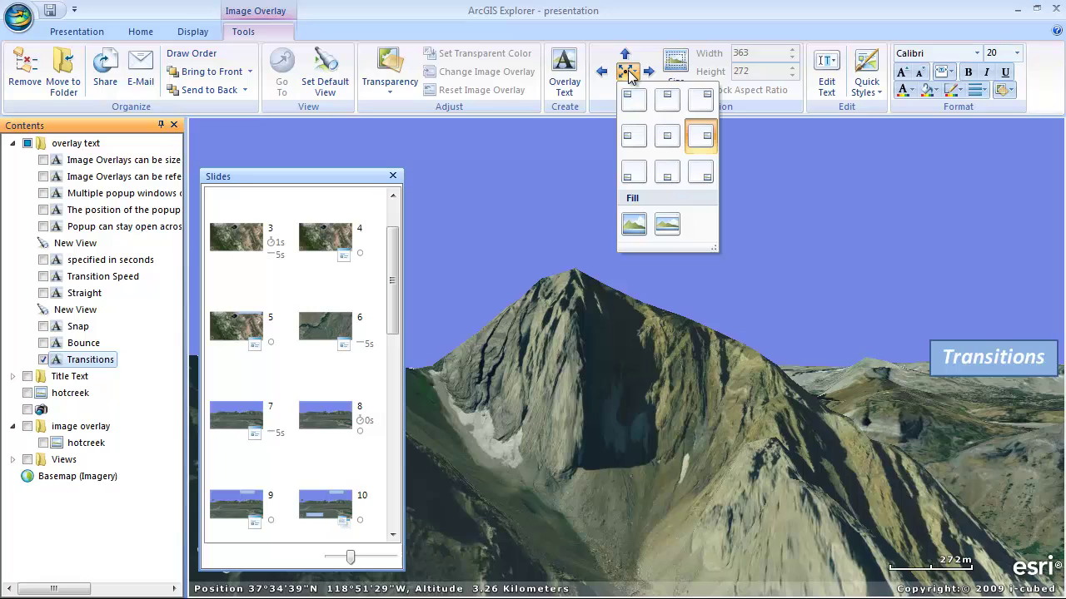
pyautogui.click(673, 134)
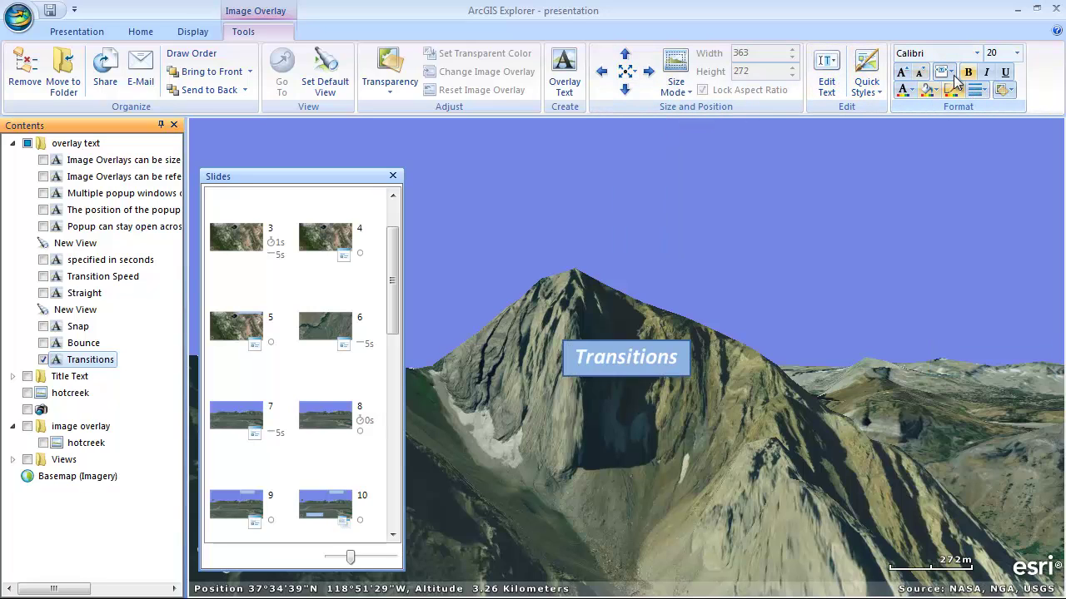
# Apply the red quick style to the Transitions overlay text.
pyautogui.click(866, 83)
pyautogui.click(858, 175)
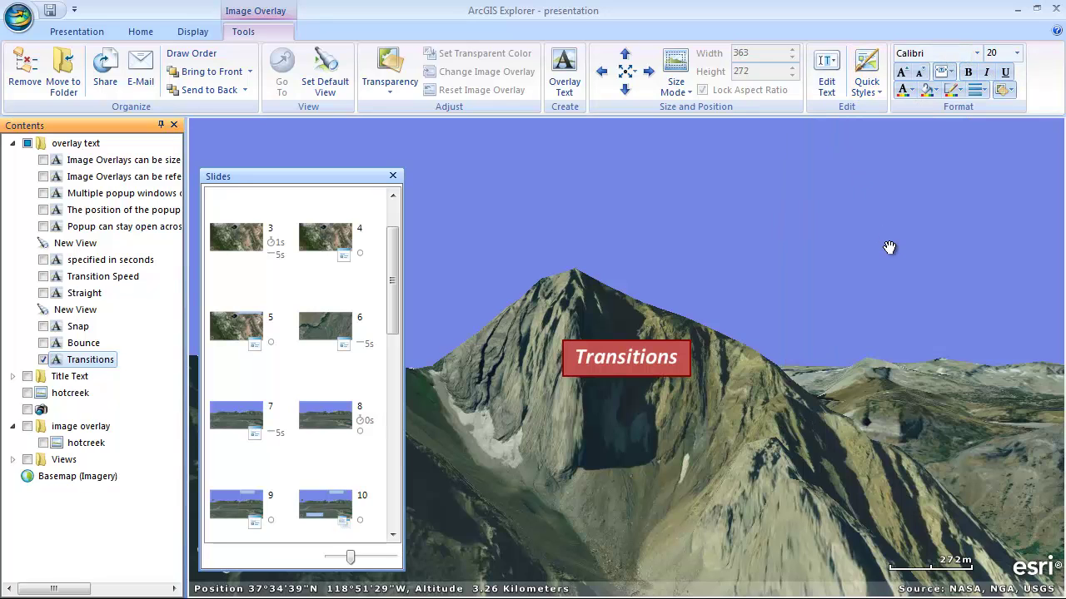